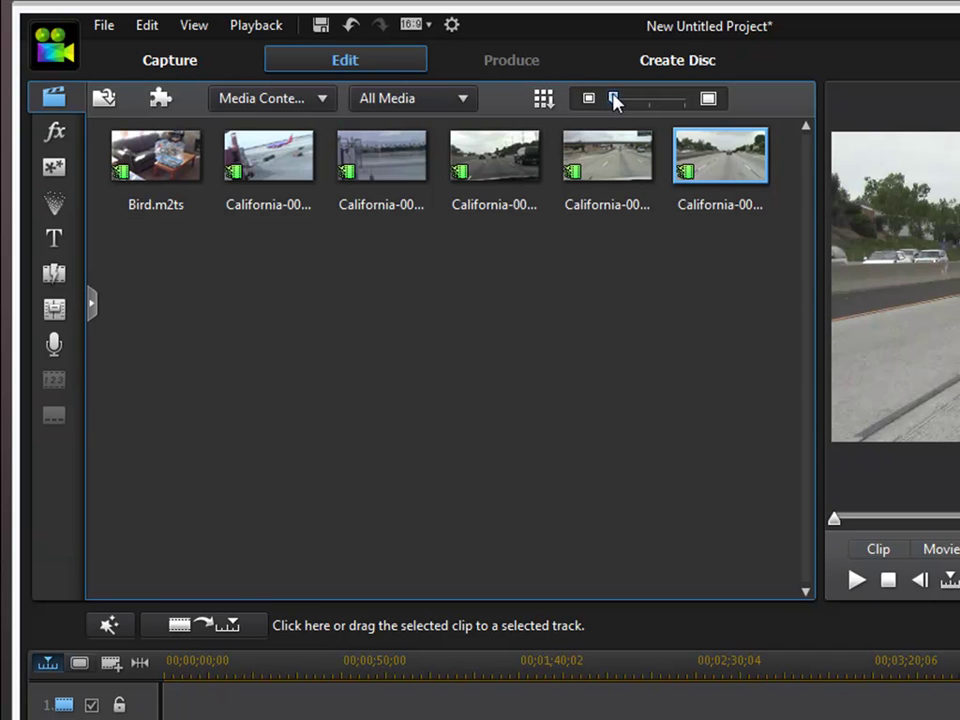
# Switch the media library to Medium Icons, keeping the filter on All Media.
pyautogui.moveTo(614, 97); pyautogui.dragTo(600, 115)
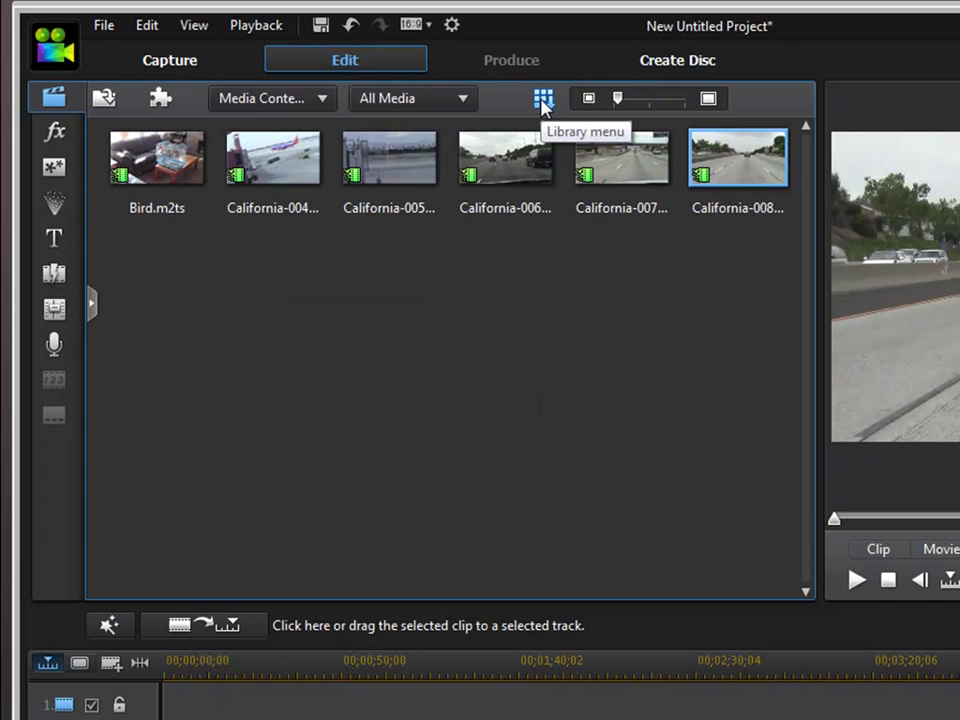
pyautogui.click(544, 100)
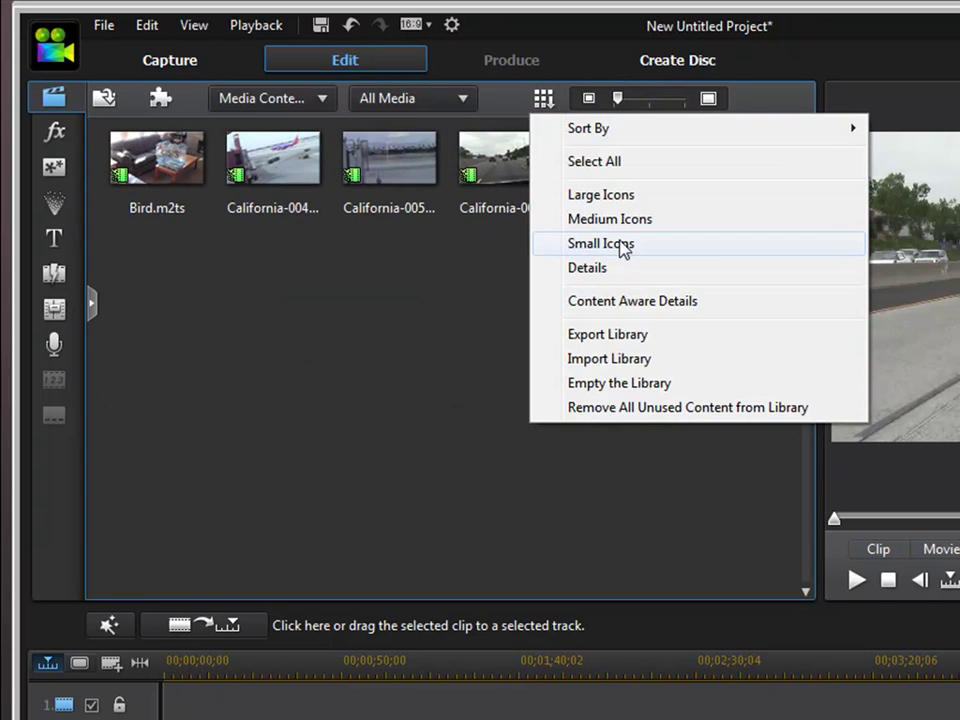
pyautogui.click(628, 220)
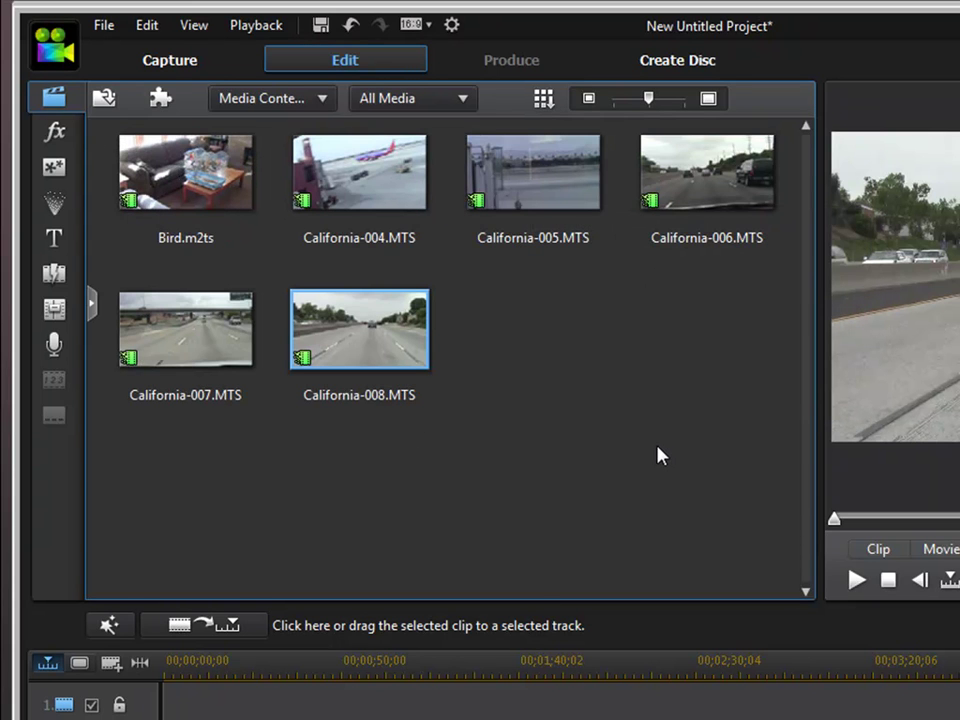
pyautogui.click(463, 97)
pyautogui.click(463, 97)
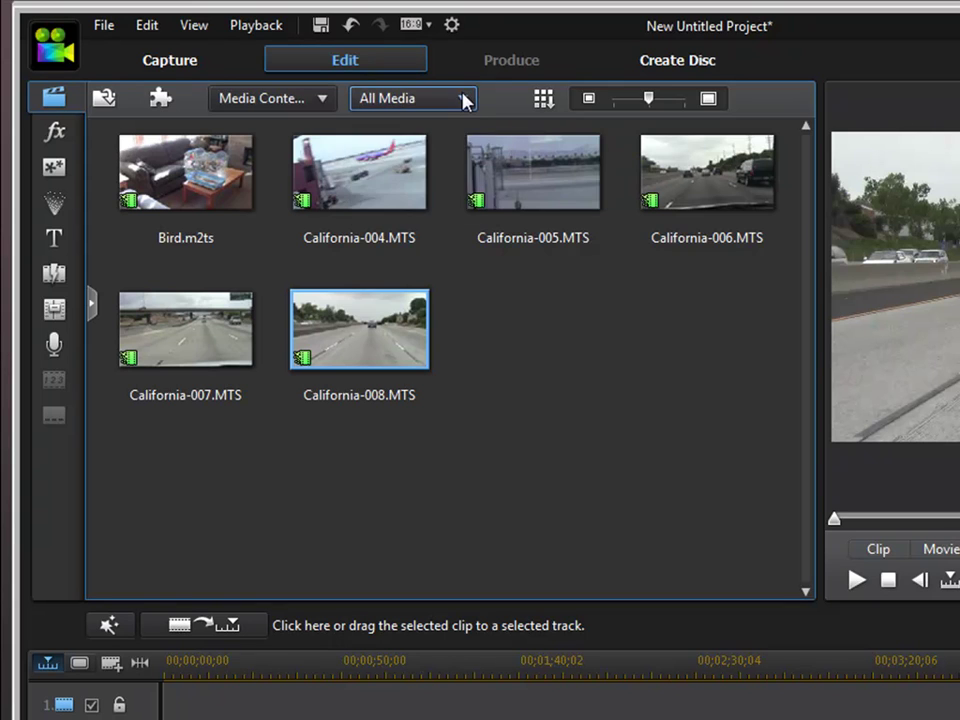
pyautogui.click(463, 97)
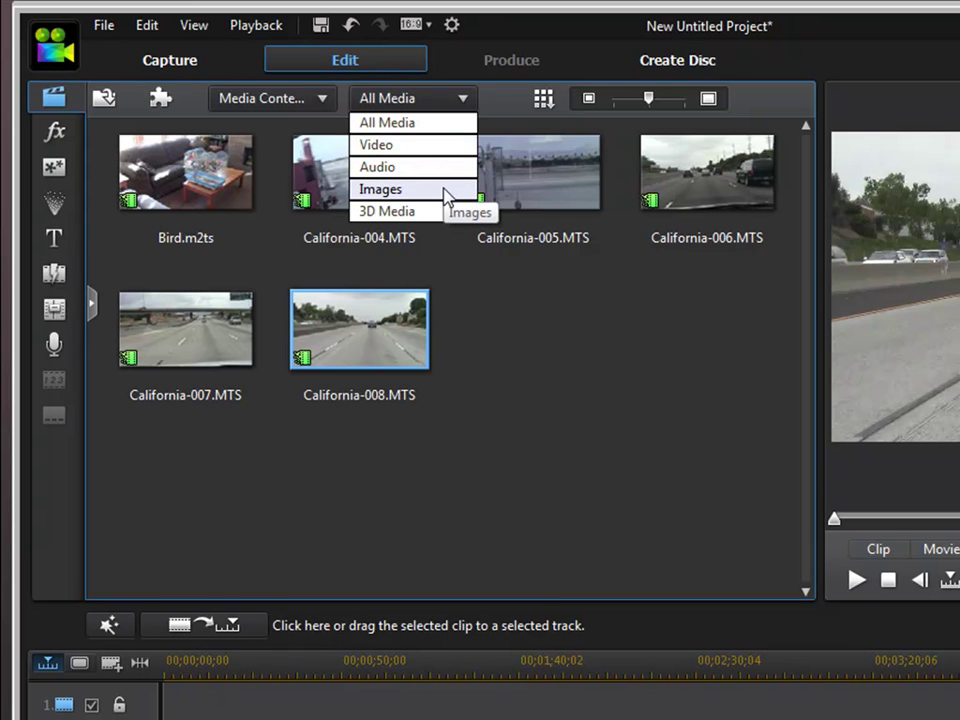
pyautogui.click(446, 103)
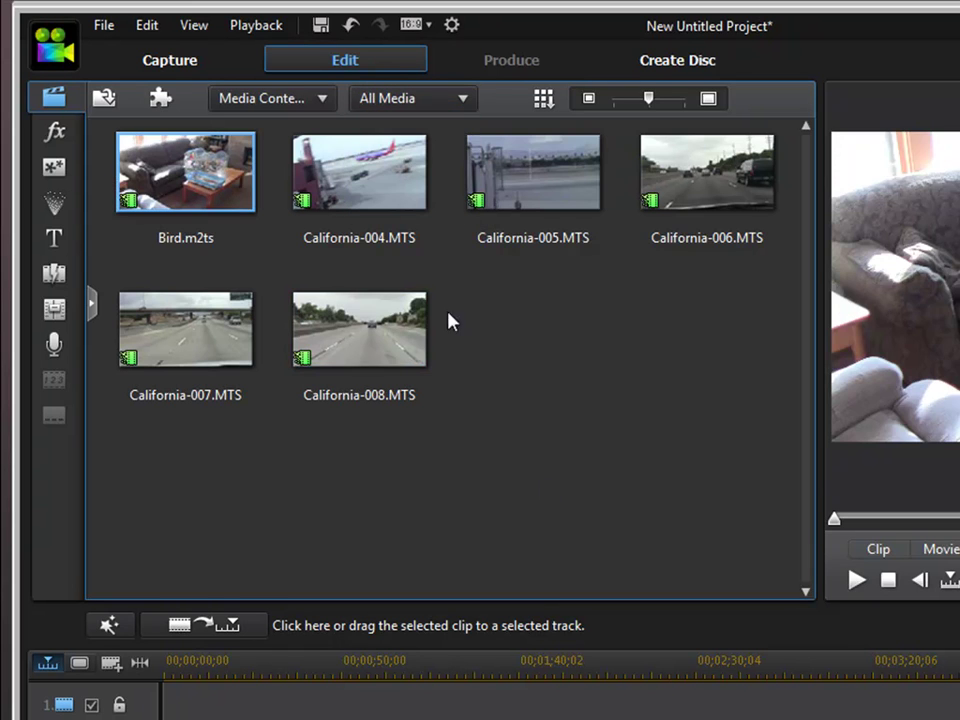
# Browse the Backgrounds and Color Boards collections, then switch to the Downloaded category.
pyautogui.click(324, 103)
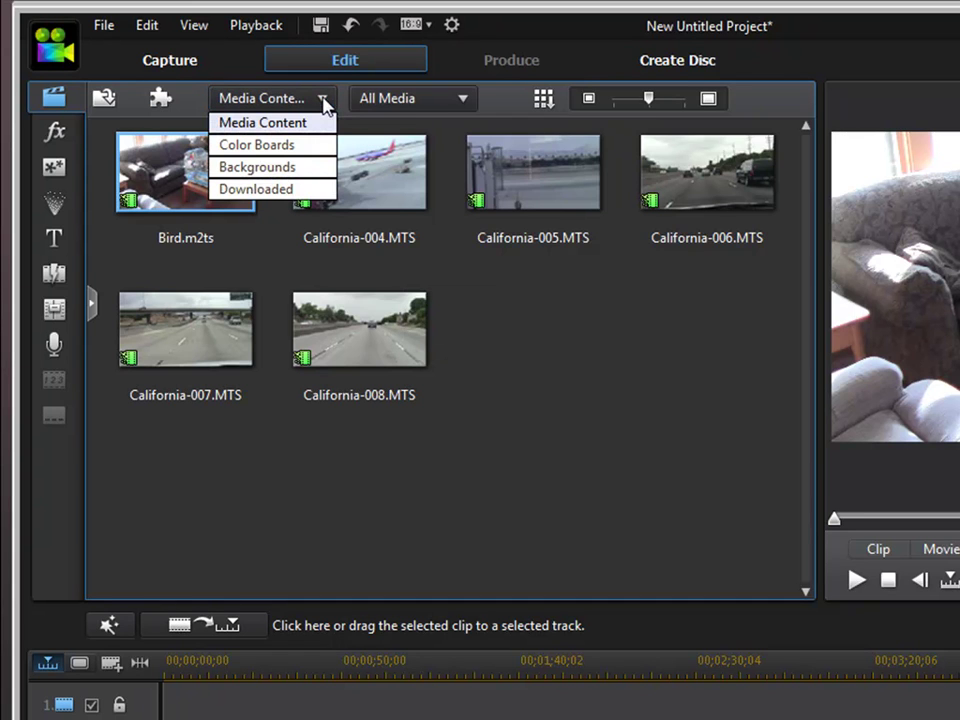
pyautogui.click(285, 169)
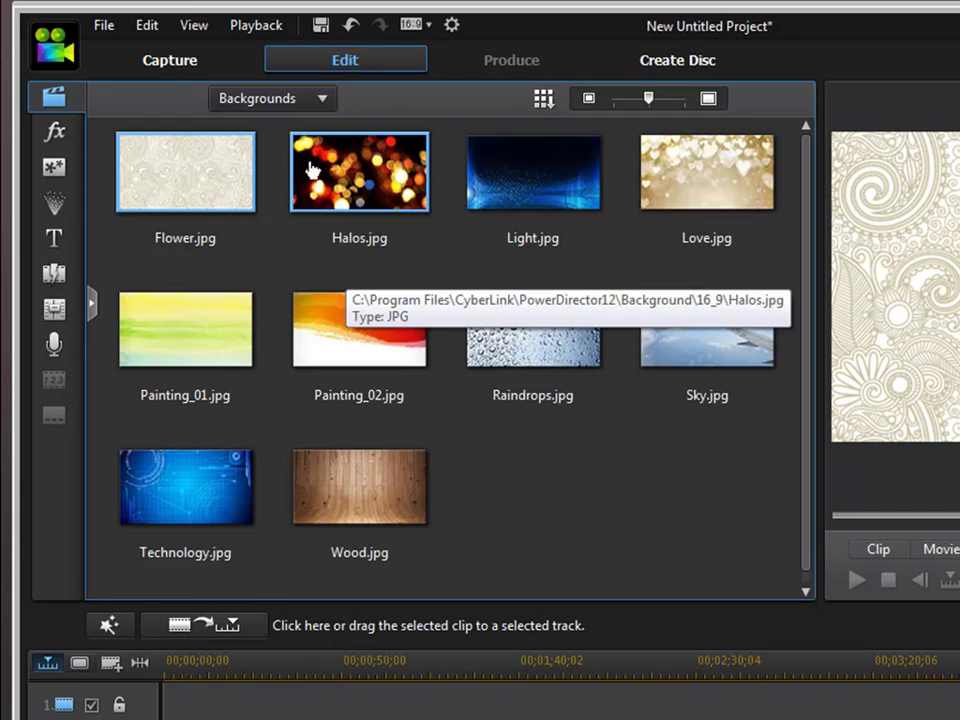
pyautogui.click(321, 100)
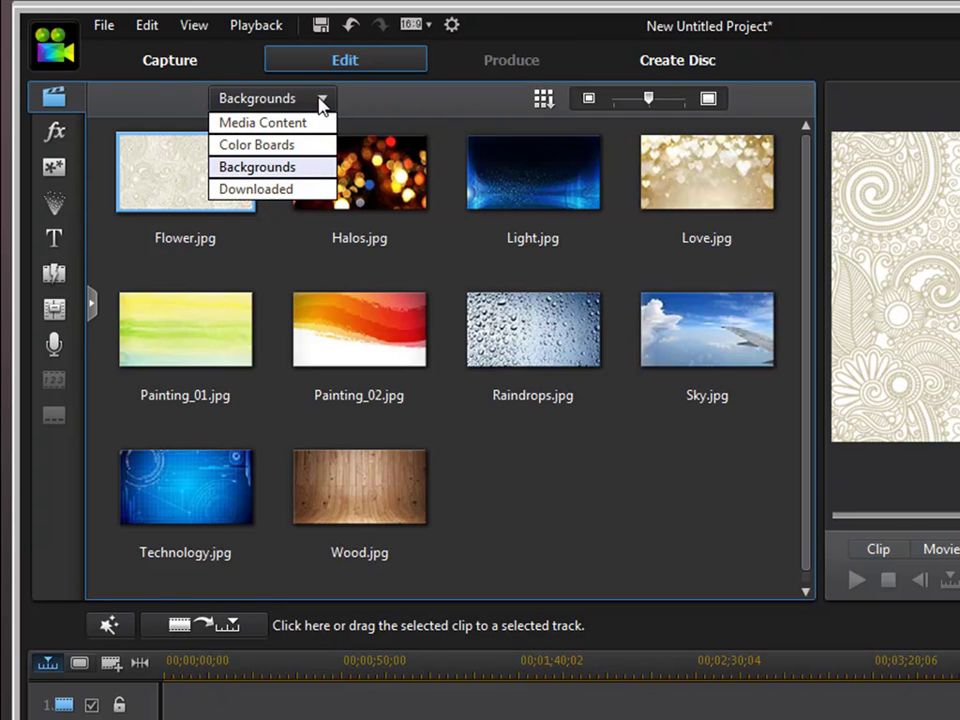
pyautogui.click(289, 147)
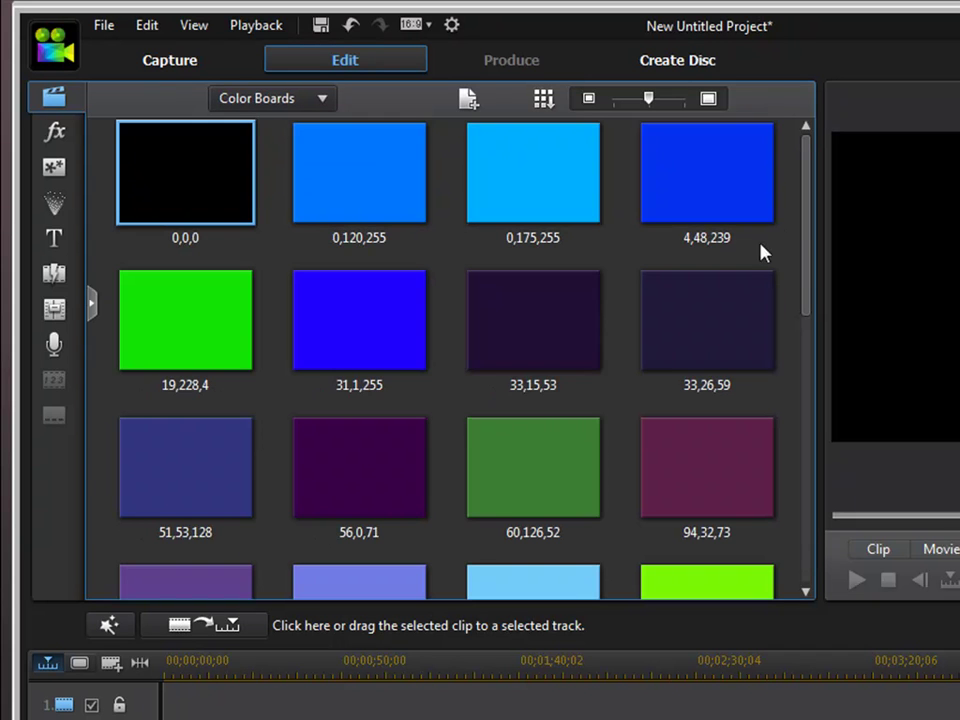
pyautogui.moveTo(805, 247); pyautogui.dragTo(812, 165)
pyautogui.click(328, 102)
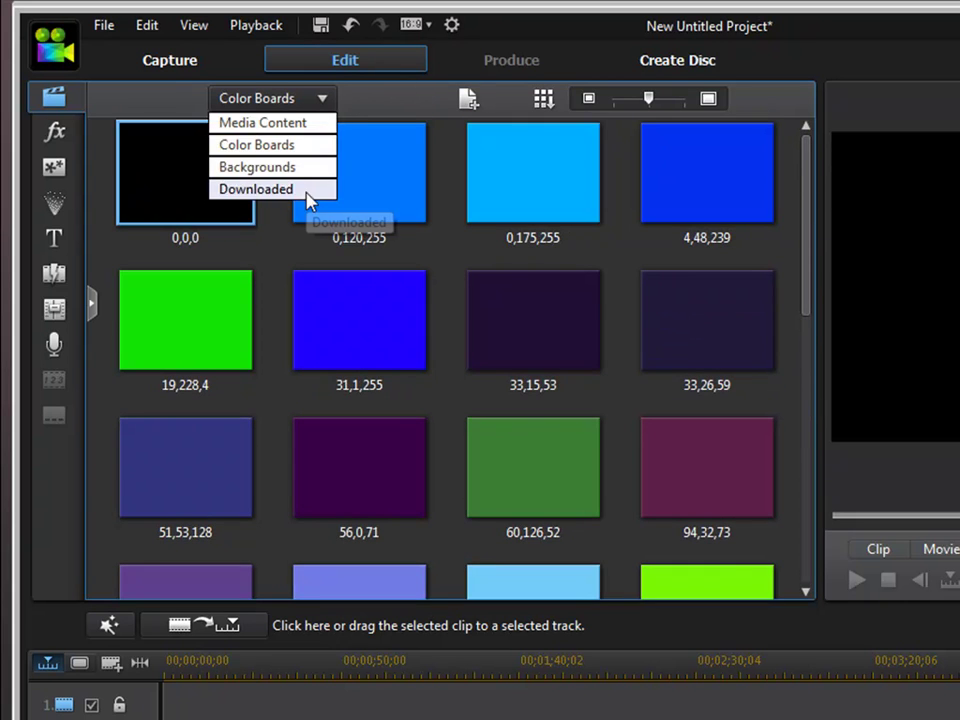
pyautogui.click(300, 190)
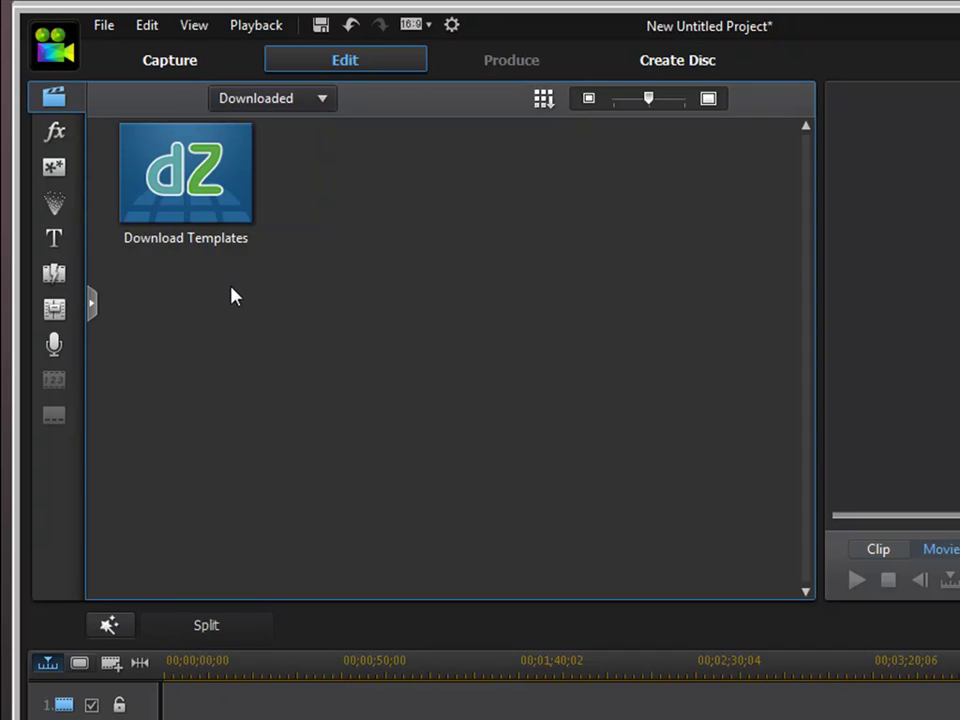
# Return to Media Content and scrub Bird.m2ts ahead to the snowy street footage.
pyautogui.click(326, 103)
pyautogui.click(306, 124)
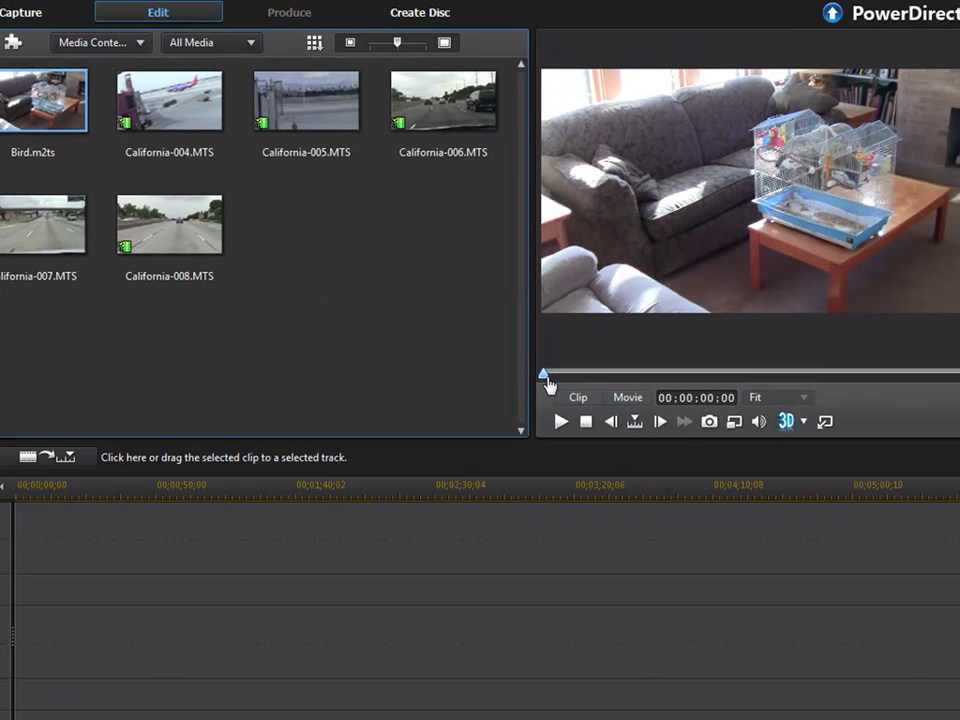
pyautogui.moveTo(547, 380); pyautogui.dragTo(771, 377)
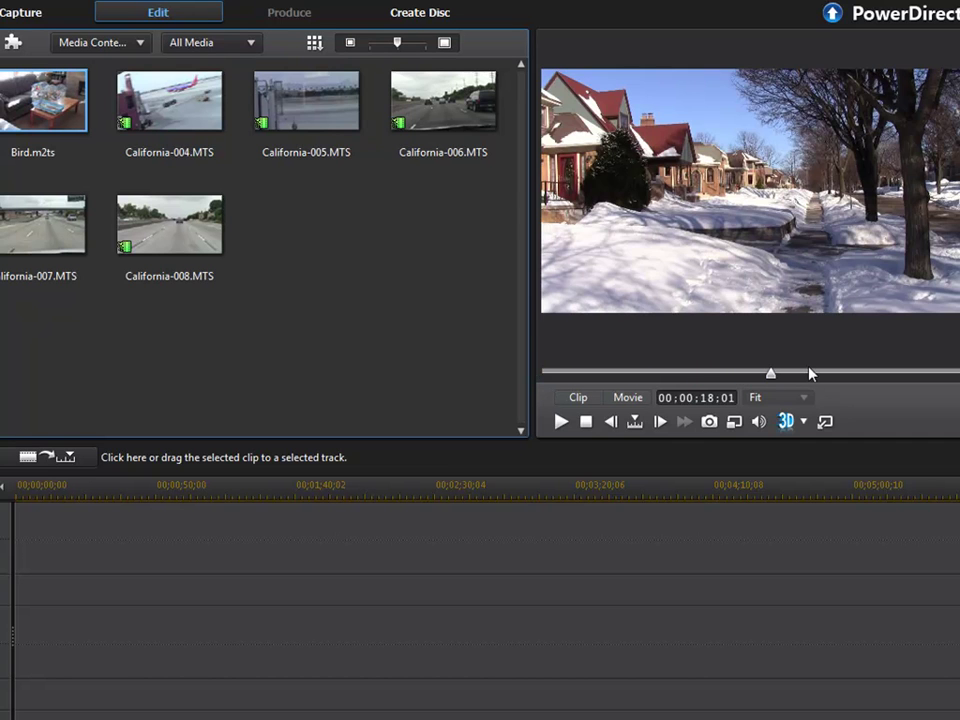
pyautogui.moveTo(21, 170)
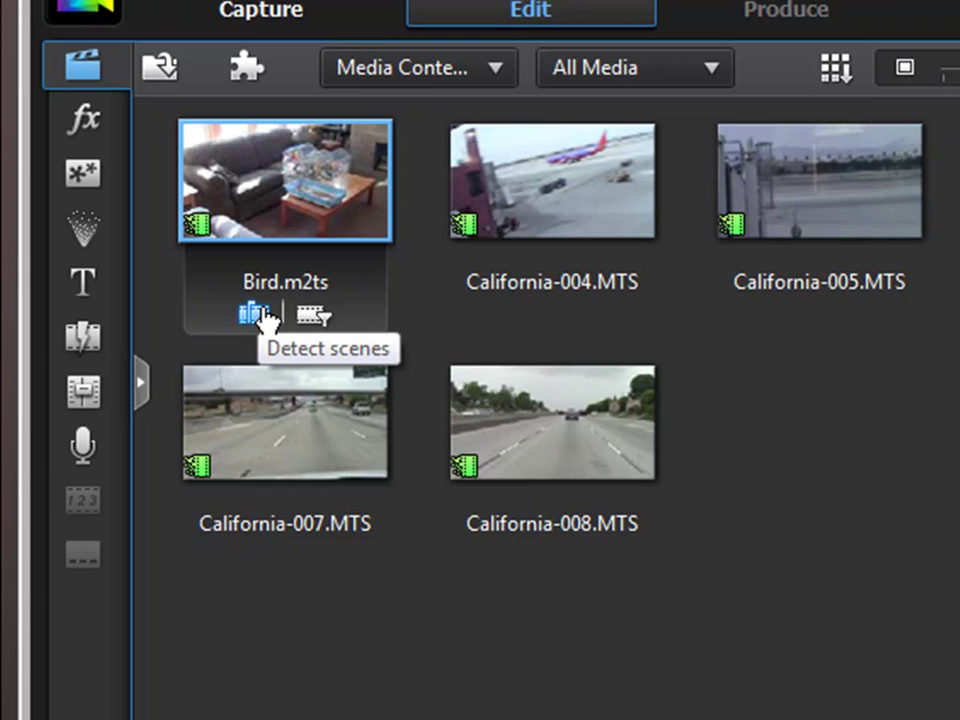
# Run scene detection on Bird.m2ts and import Scene 0001 through Scene 0006.
pyautogui.click(263, 318)
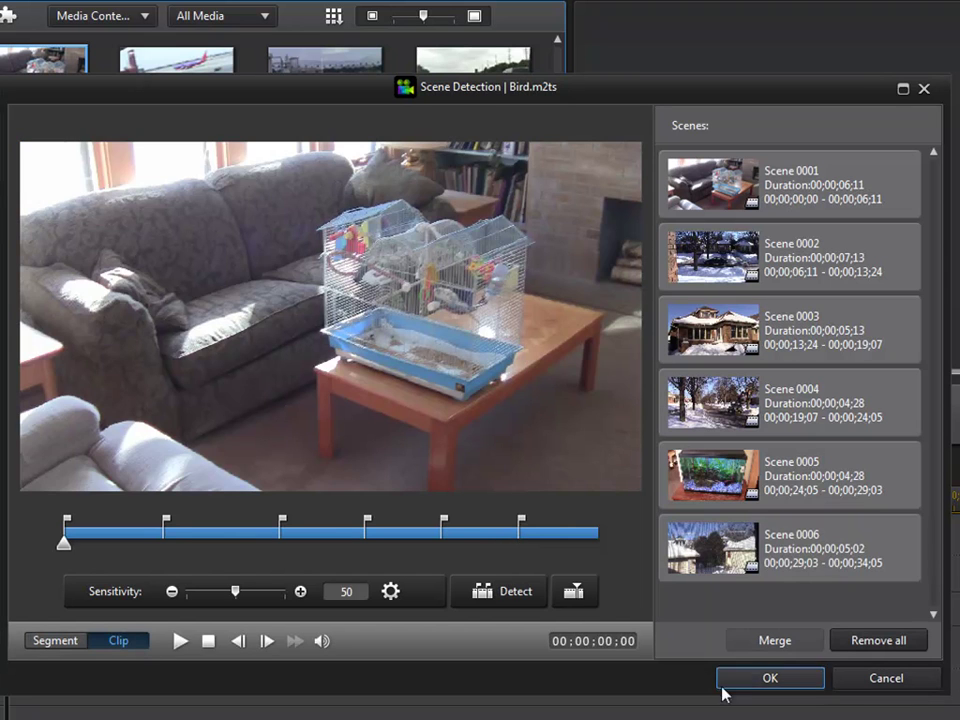
pyautogui.click(747, 684)
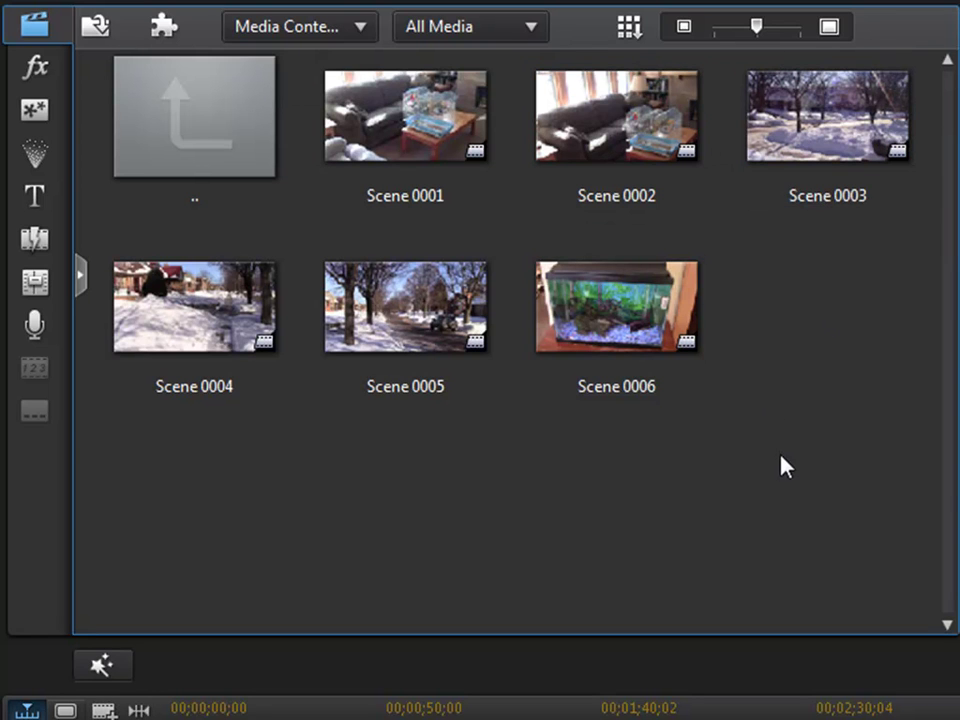
# Leave the Bird.m2ts scenes folder to return to the full clip list.
pyautogui.doubleClick(225, 122)
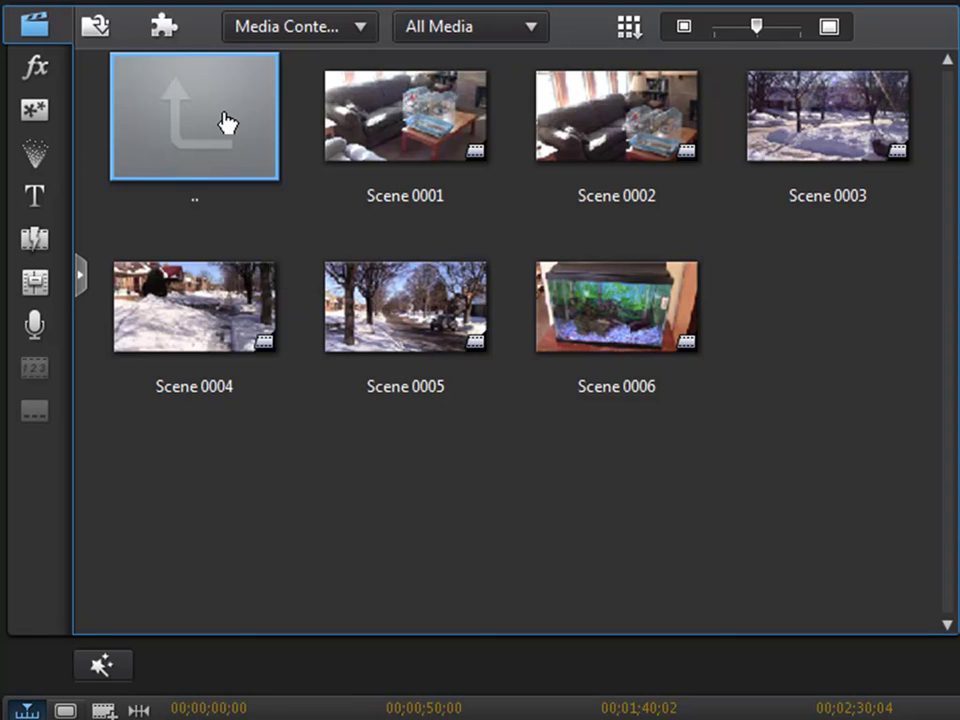
pyautogui.doubleClick(225, 122)
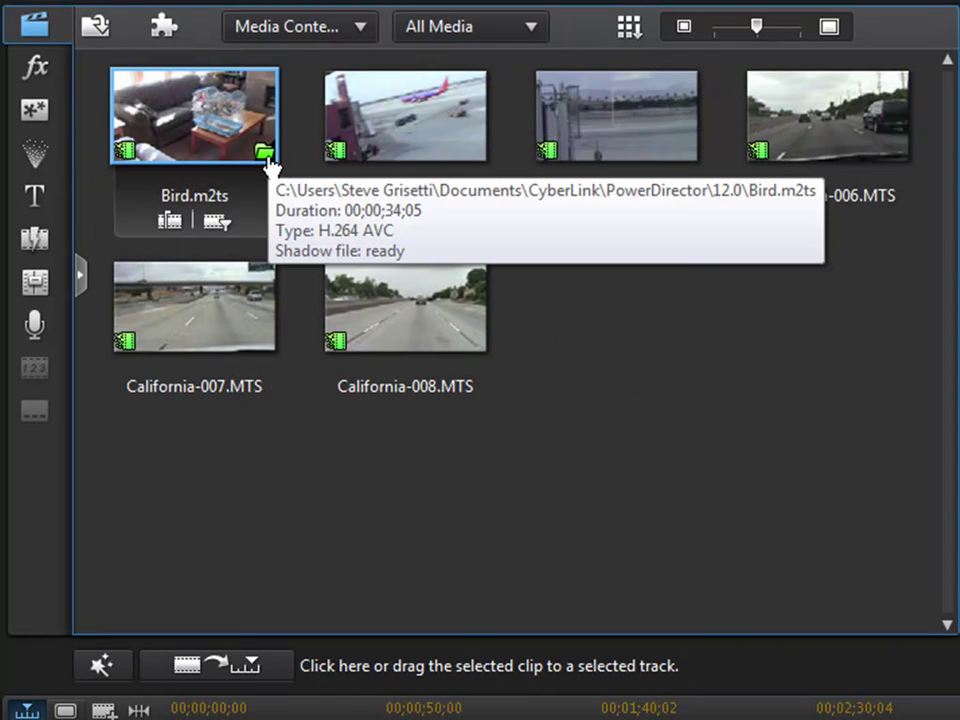
pyautogui.click(265, 153)
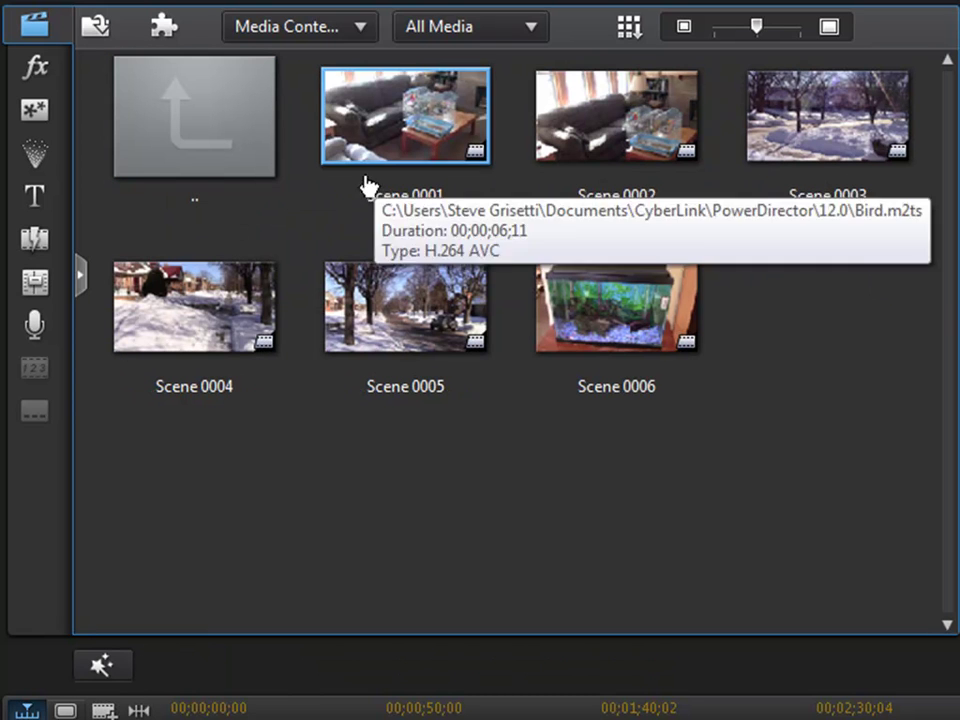
pyautogui.doubleClick(214, 122)
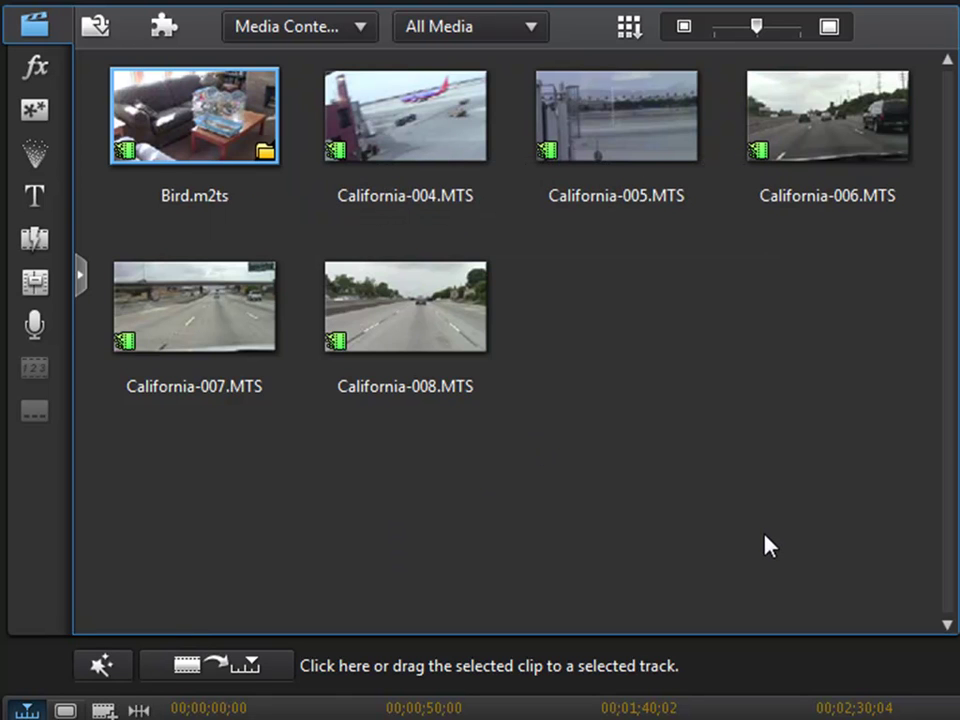
# Select California-004.MTS and switch the library to Content Aware Details view.
pyautogui.moveTo(459, 197)
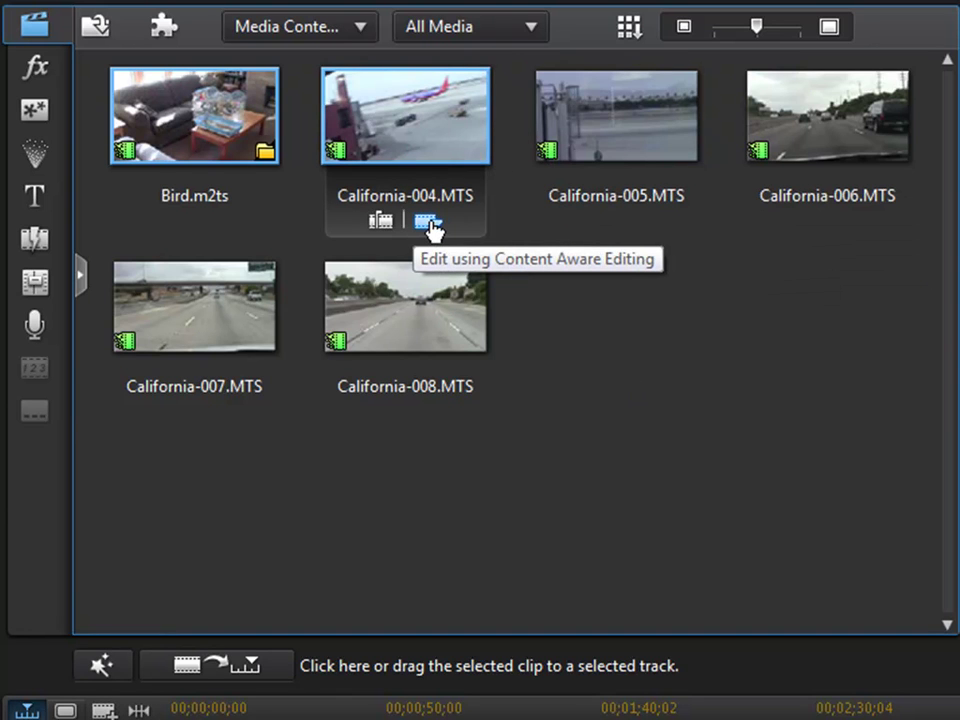
pyautogui.click(428, 118)
pyautogui.click(628, 26)
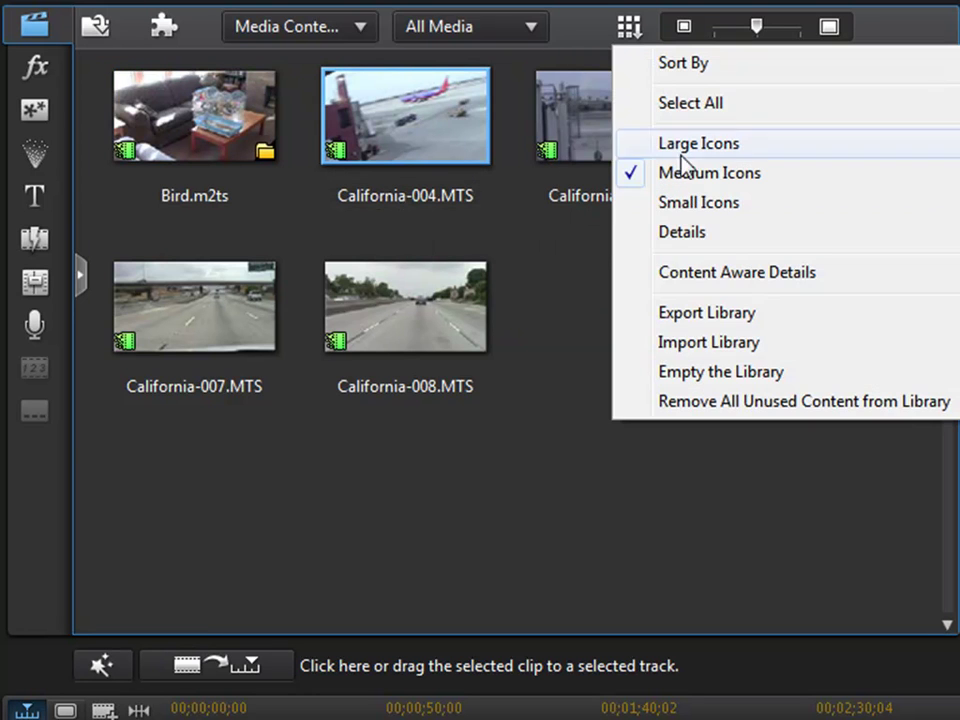
pyautogui.click(709, 270)
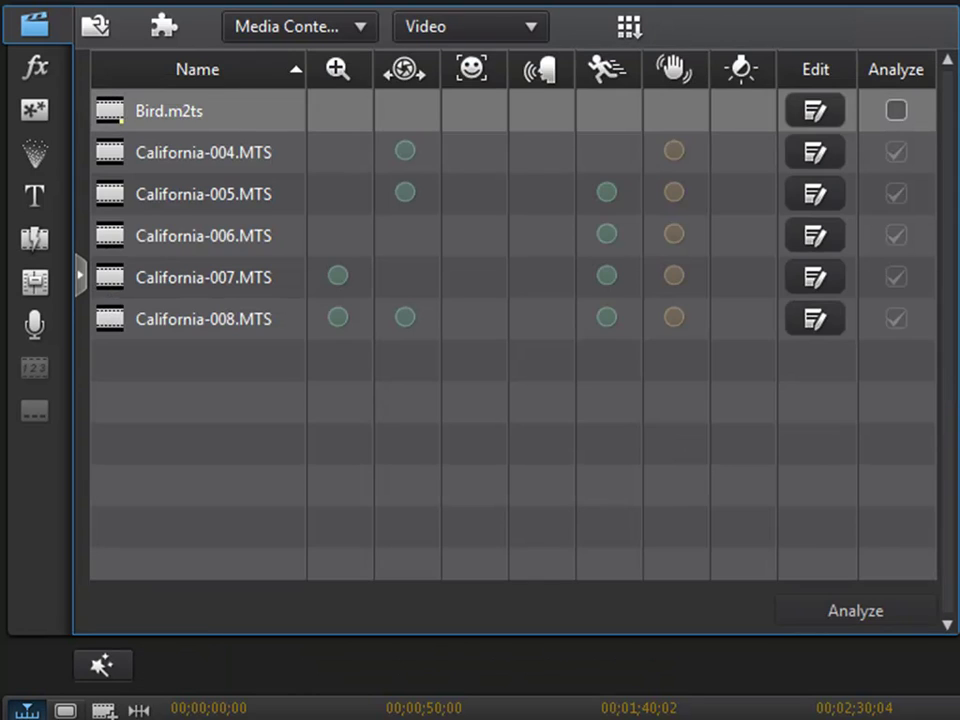
pyautogui.click(265, 290)
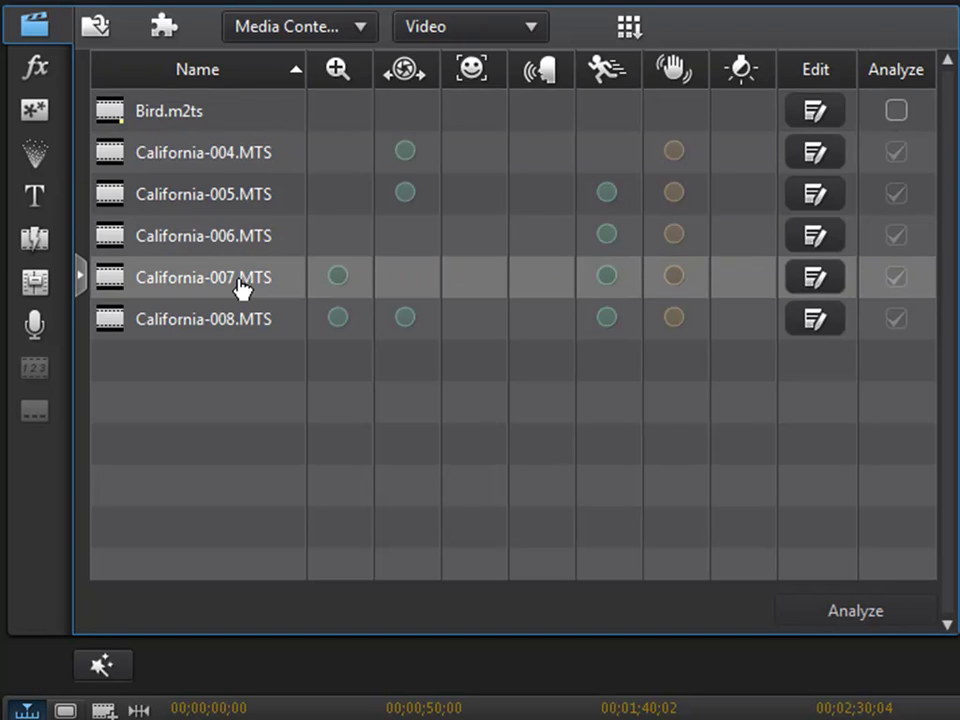
# Return the library to Medium Icons and open Content Aware Editing for California-004.MTS.
pyautogui.click(622, 30)
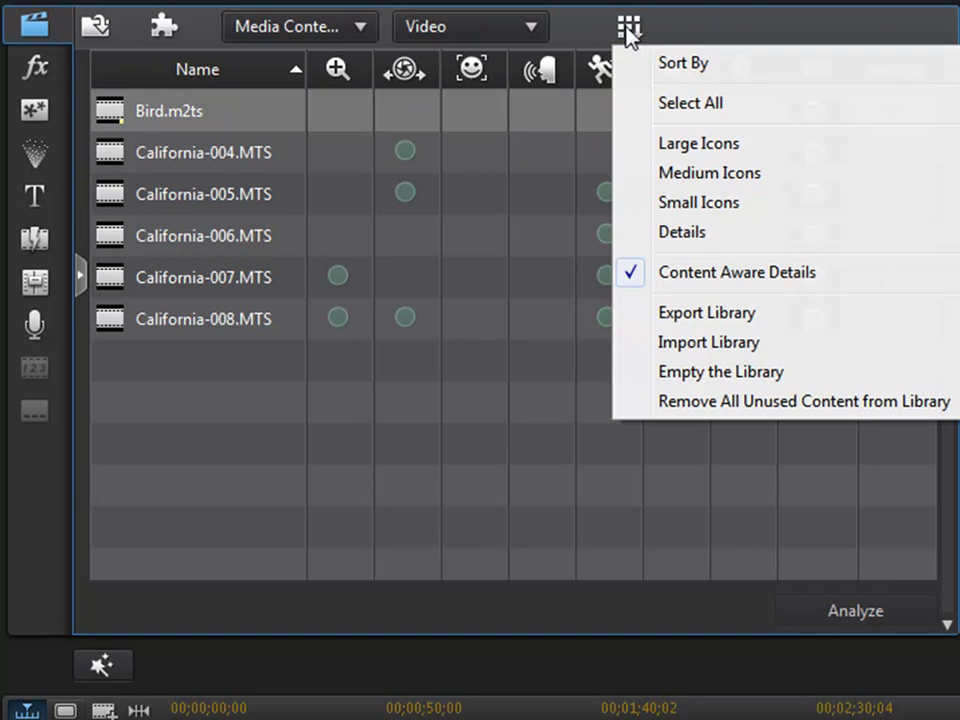
pyautogui.click(712, 176)
pyautogui.moveTo(480, 214)
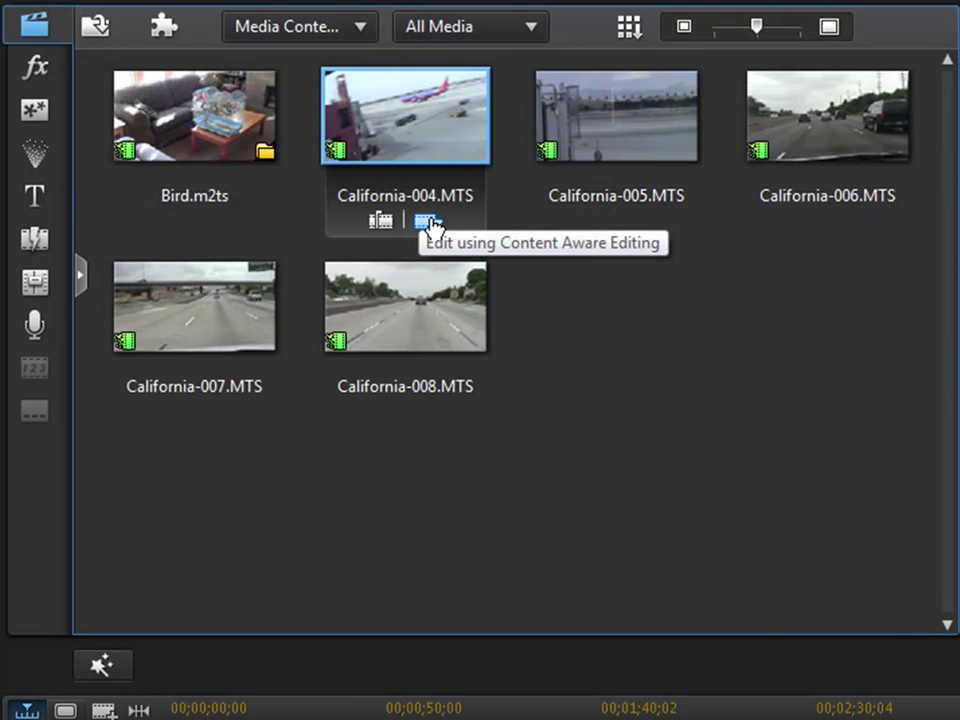
pyautogui.click(432, 223)
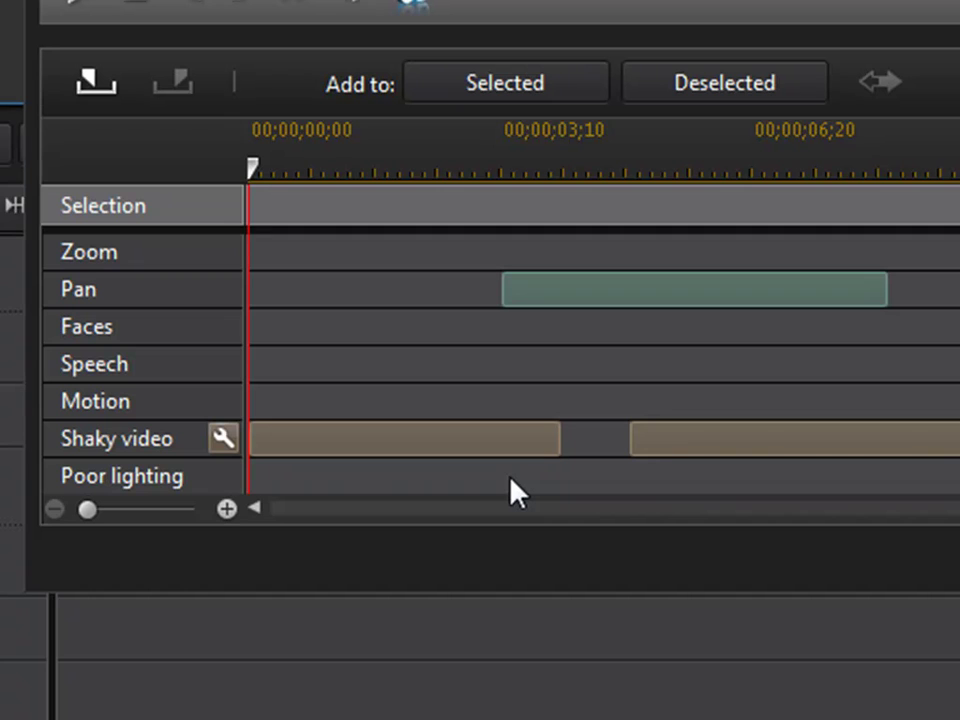
# Mark California-004 from 00;00;00;25 to 00;00;02;09 and add it to Selected segments.
pyautogui.moveTo(413, 455)
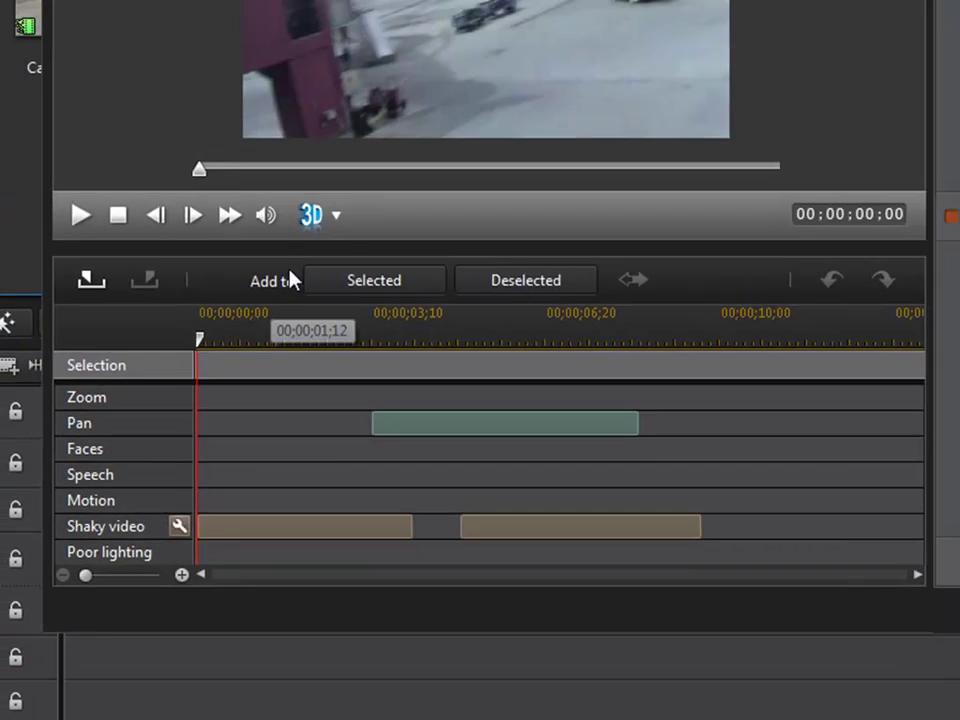
pyautogui.moveTo(301, 176); pyautogui.dragTo(313, 176)
pyautogui.moveTo(214, 400); pyautogui.dragTo(215, 400)
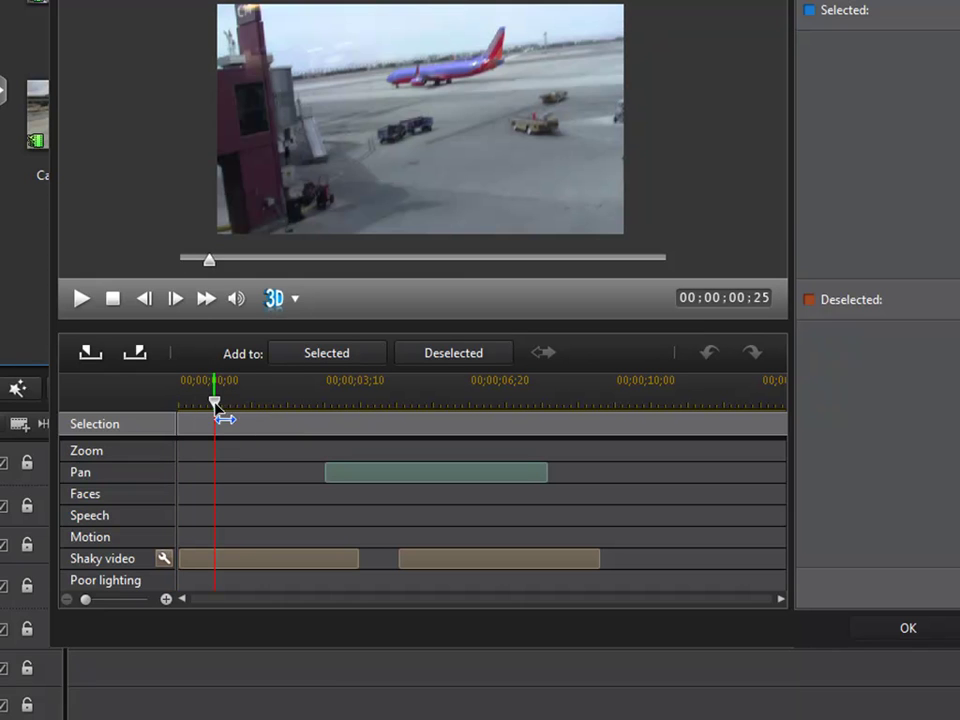
pyautogui.click(88, 353)
pyautogui.moveTo(278, 402); pyautogui.dragTo(279, 404)
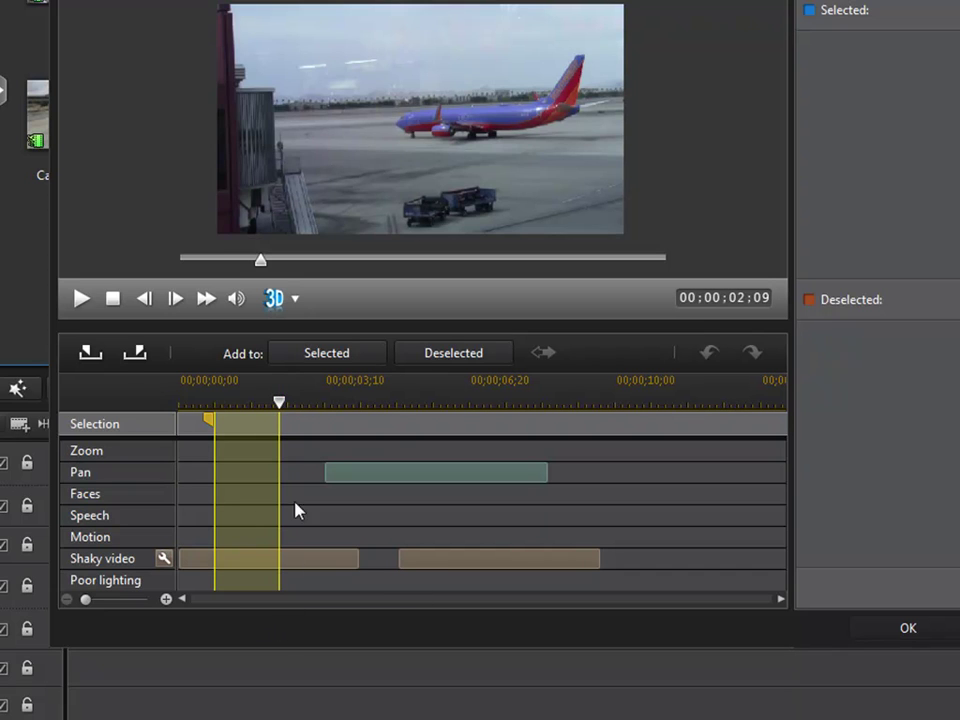
pyautogui.click(135, 358)
pyautogui.click(353, 357)
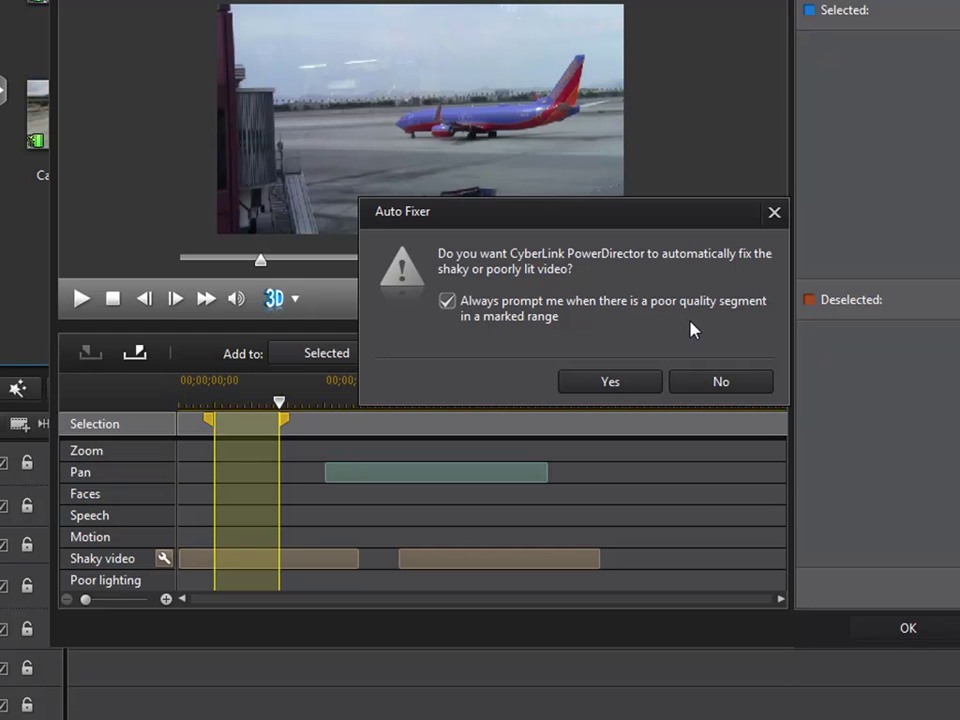
# Accept the Auto Fixer shake fix and send the selected segment to the timeline.
pyautogui.click(585, 382)
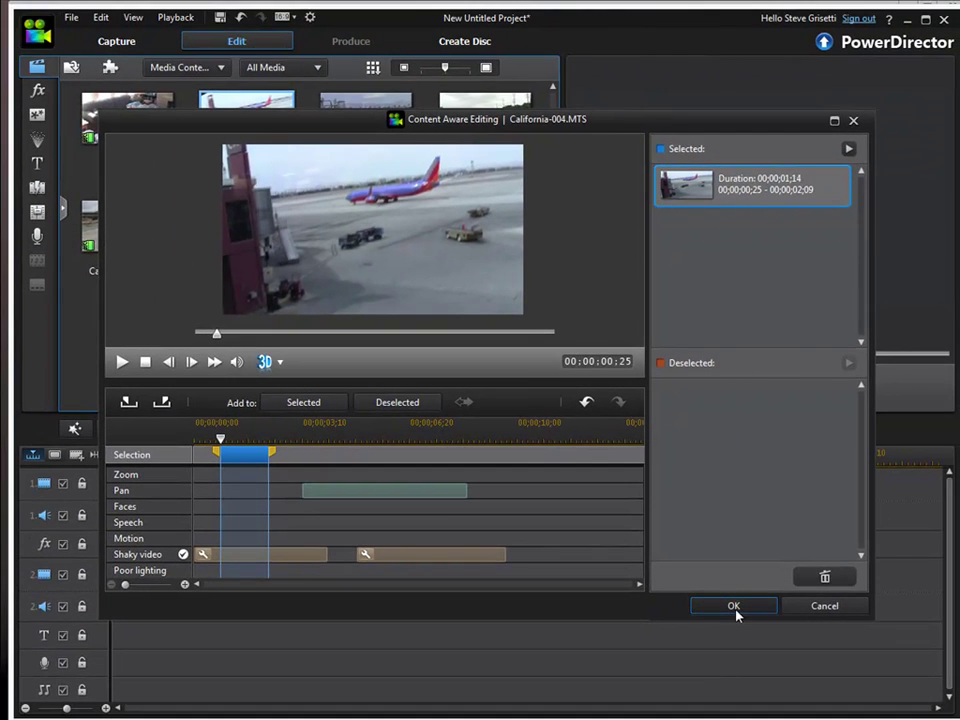
pyautogui.click(753, 669)
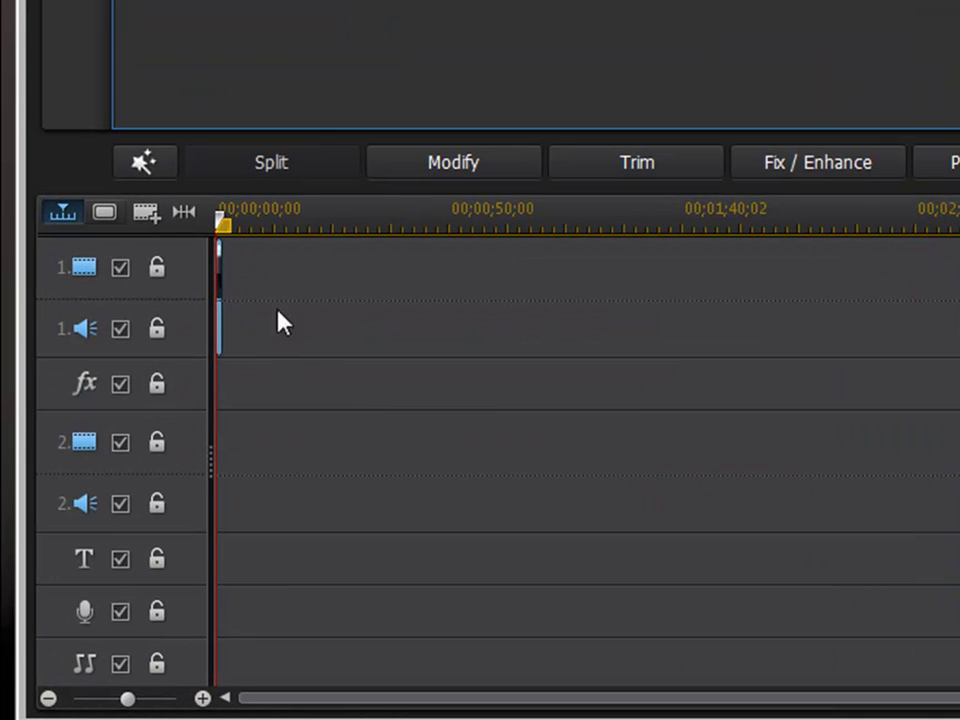
pyautogui.click(201, 698)
# Zoom the timeline in on California-004 and check its Stabilizer fix.
pyautogui.click(201, 698)
pyautogui.click(201, 698)
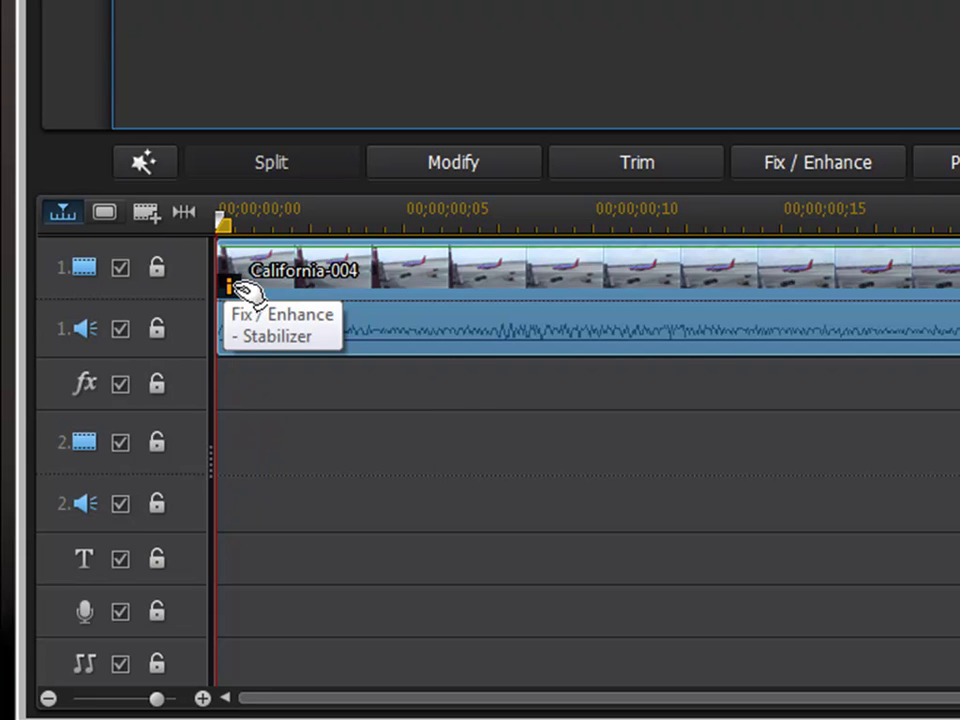
pyautogui.click(233, 287)
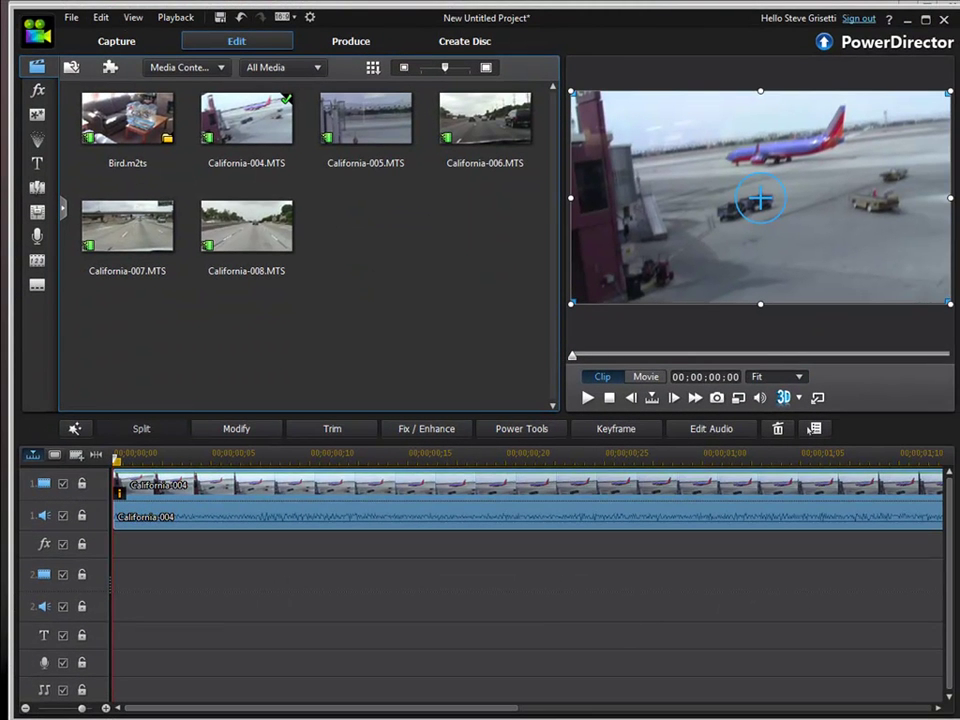
# Zoom the timeline out and play the stabilized California-004 clip in the preview twice.
pyautogui.click(25, 708)
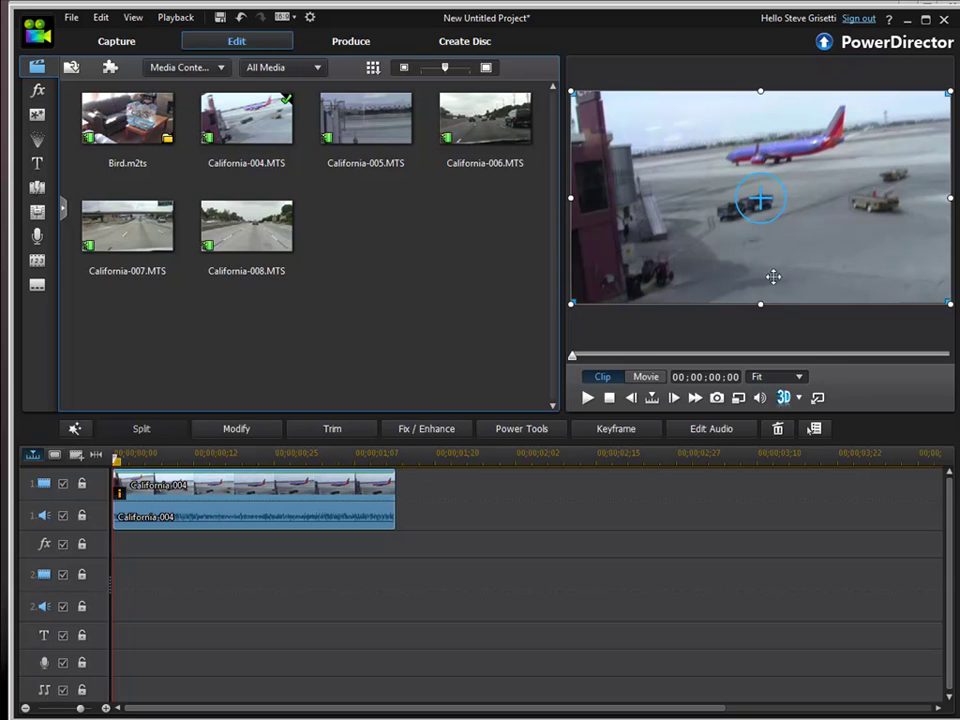
pyautogui.click(587, 399)
pyautogui.click(587, 399)
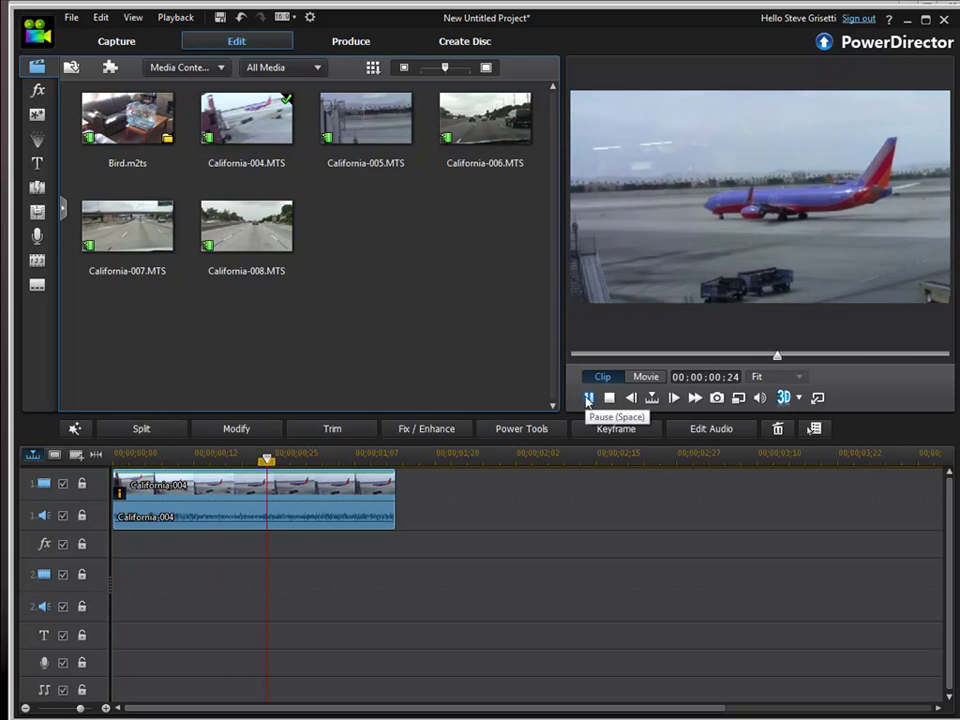